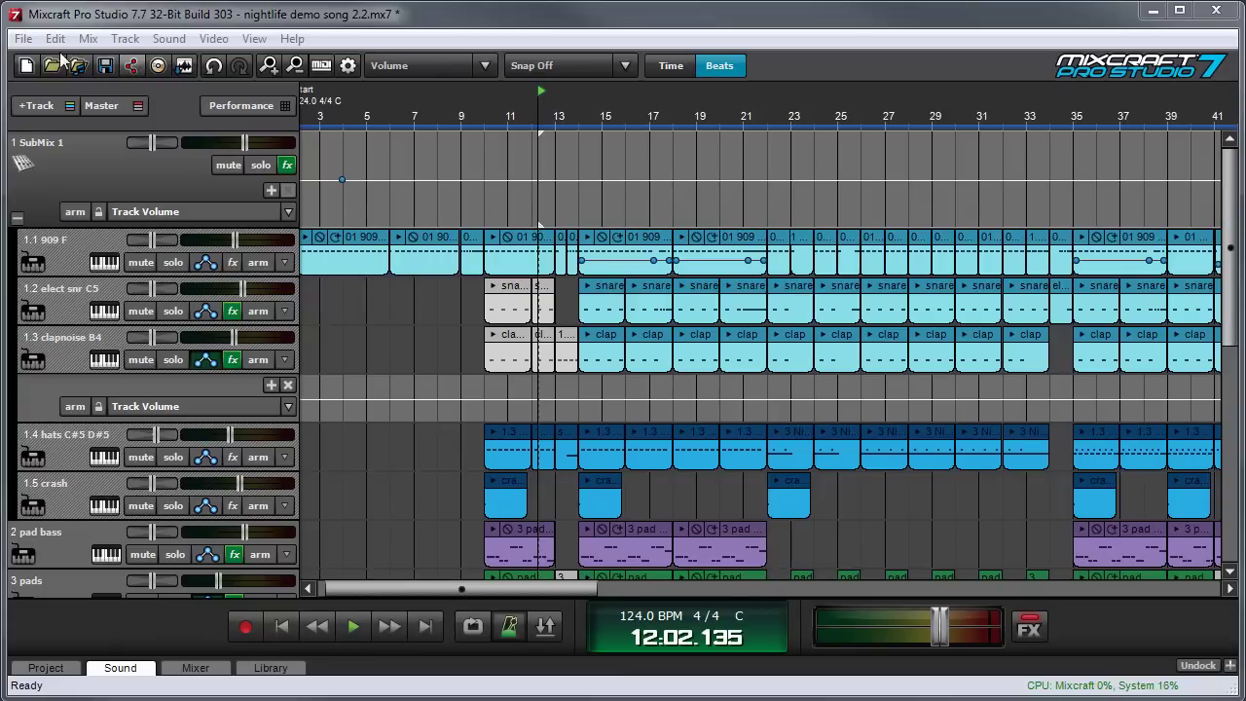
Step: Save the project, open the Publisher and tick YouTube as the upload destination
left_click(23, 39)
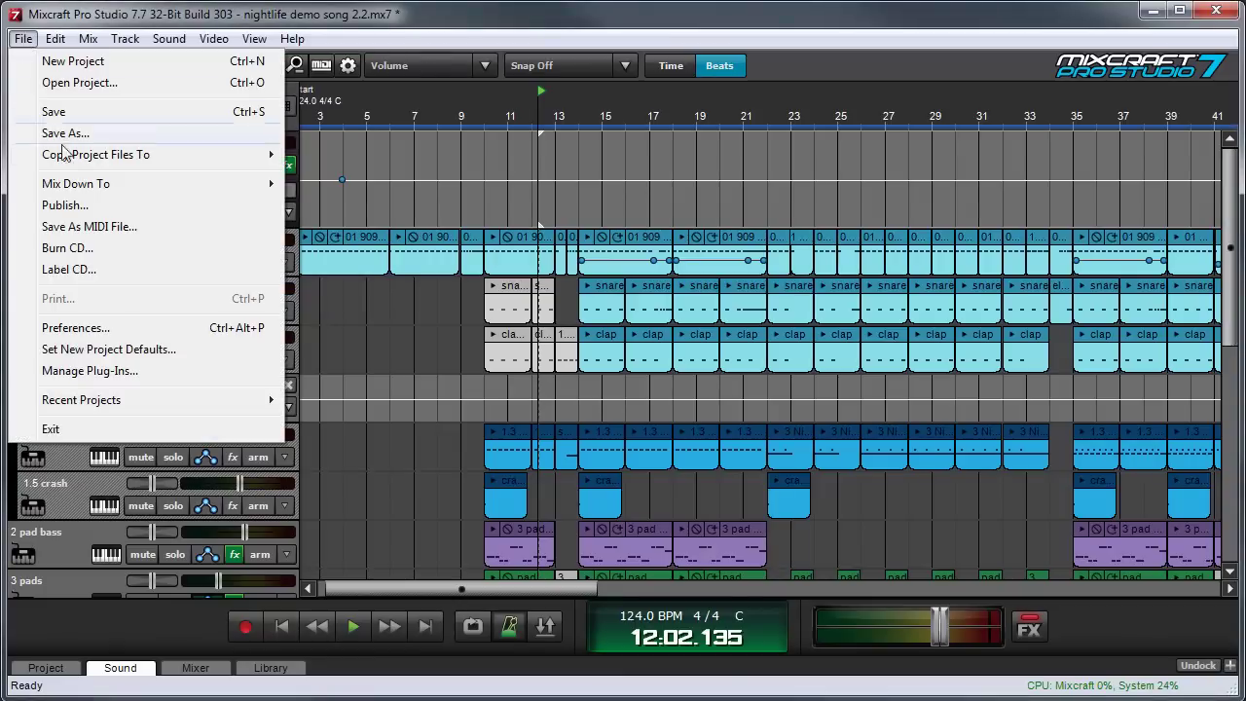
left_click(73, 206)
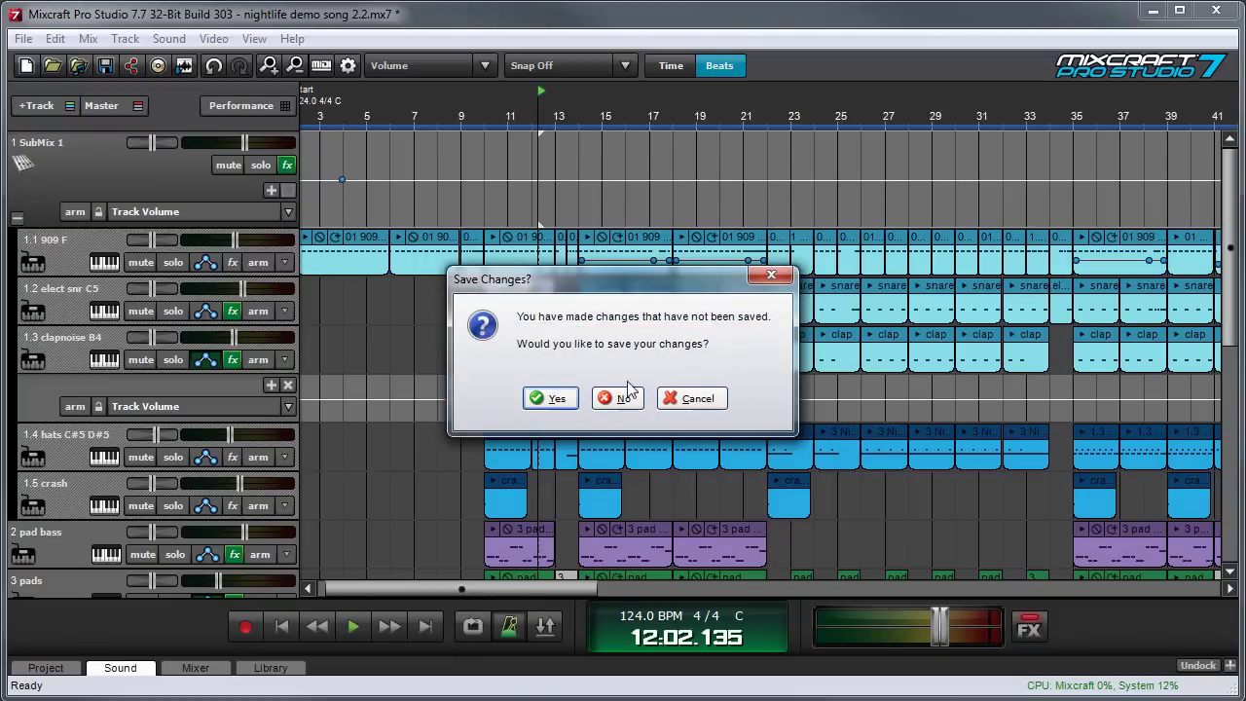
left_click(557, 400)
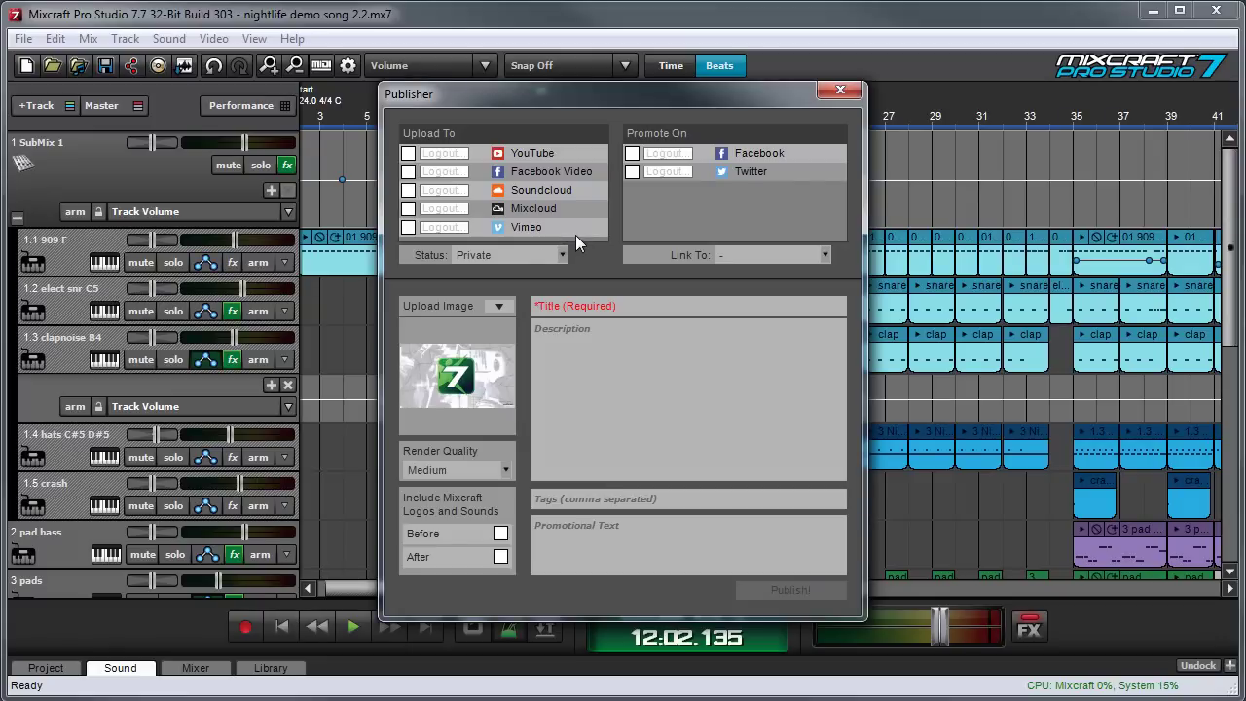
left_click(408, 153)
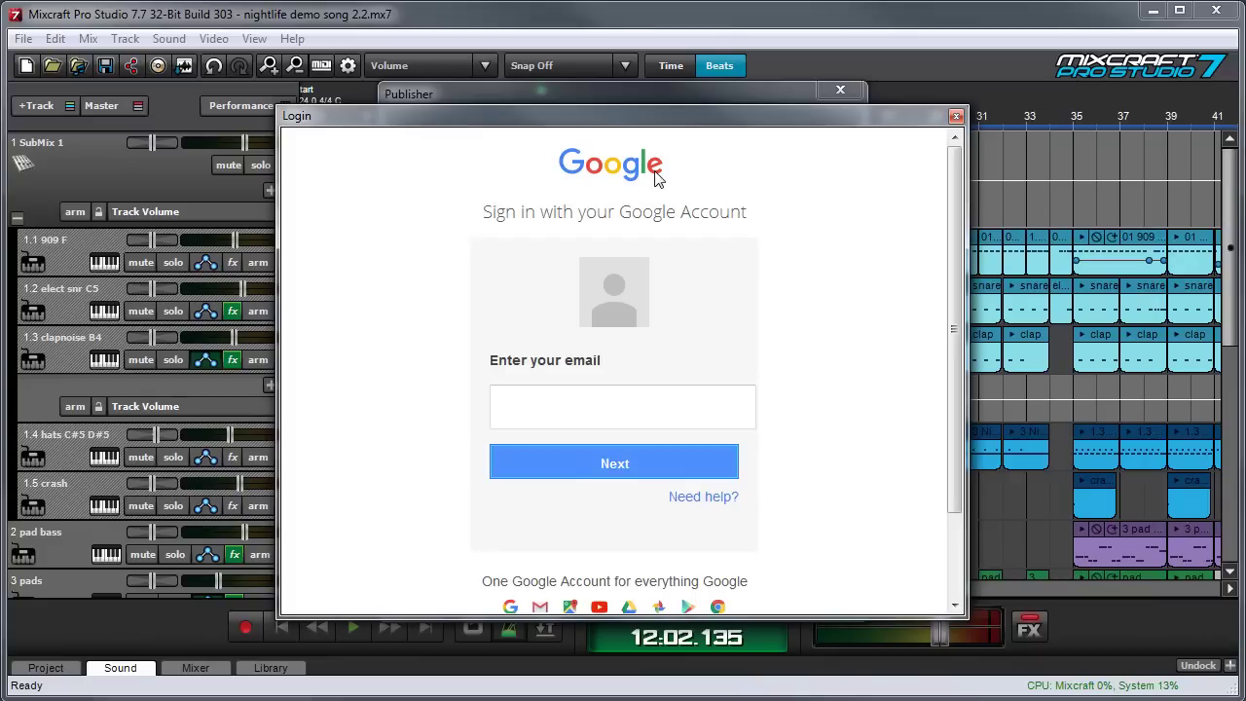
Step: Sign in to Google and allow Mixcraft to manage the YouTube account
left_click(620, 419)
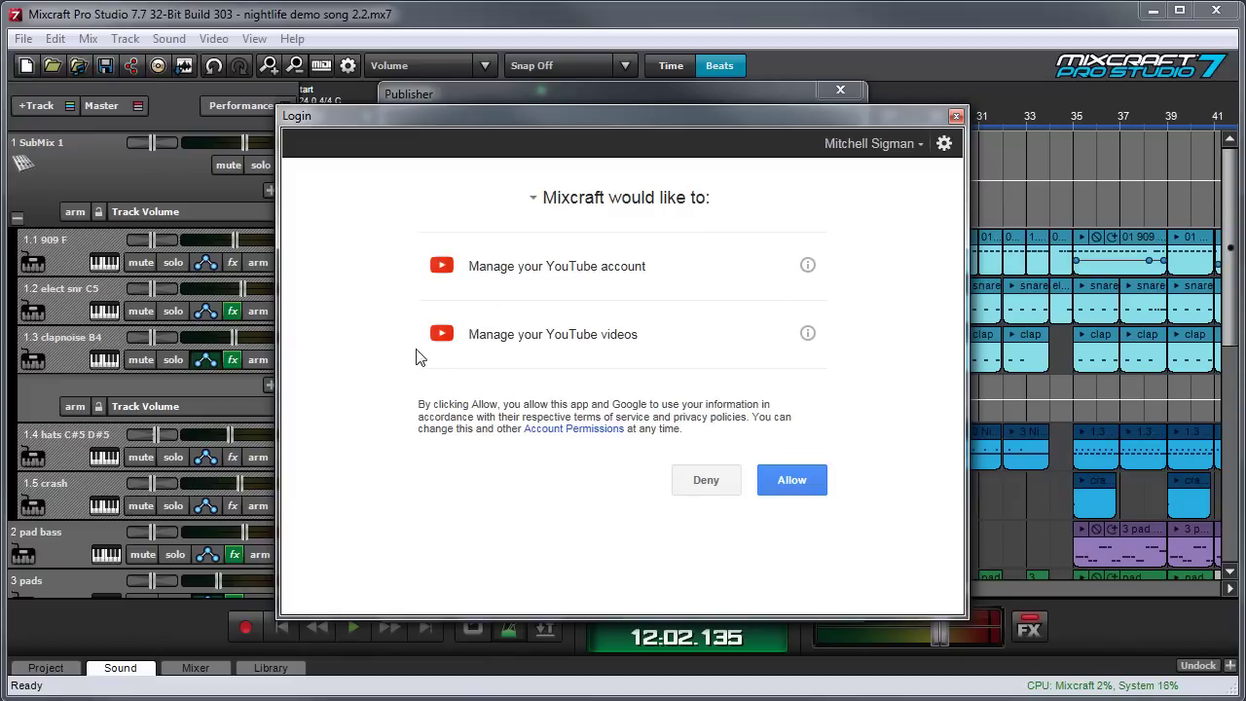
left_click(793, 485)
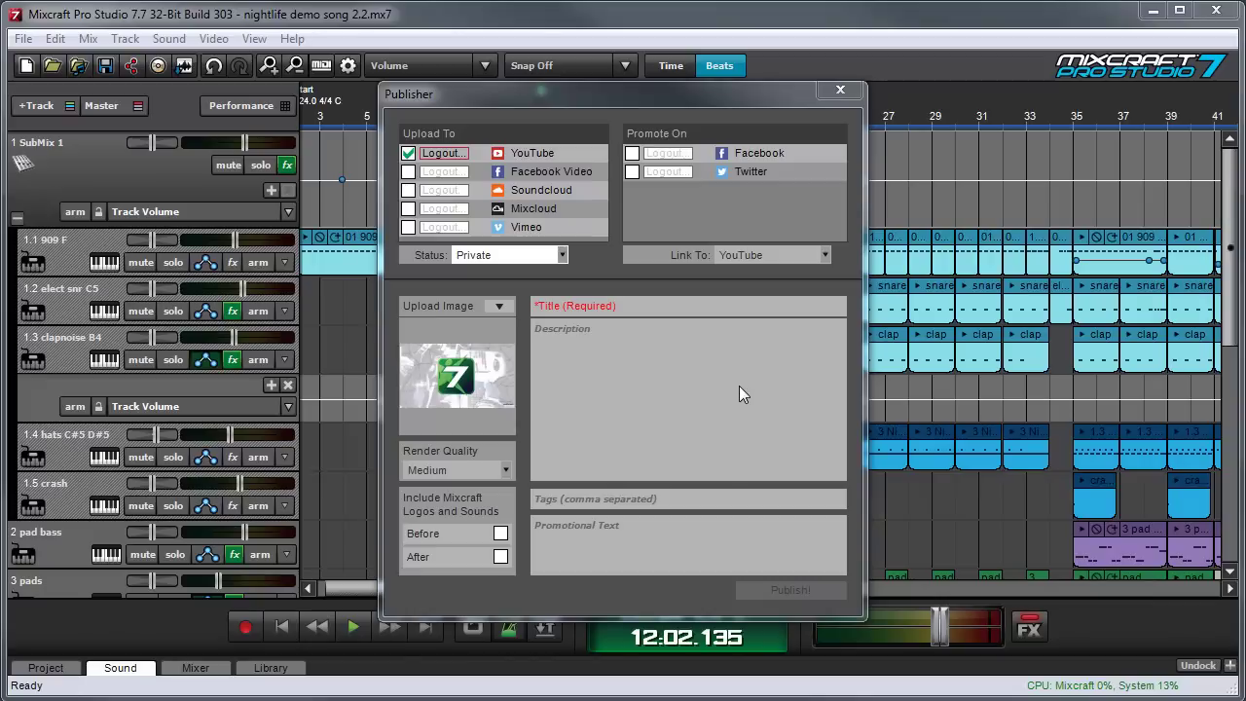
Step: Enter title 'Nightlife Demo Song', the Nightlife description, tags 'virtual synth, EDM' and promo text 'Hey, check out my song!'
left_click(589, 308)
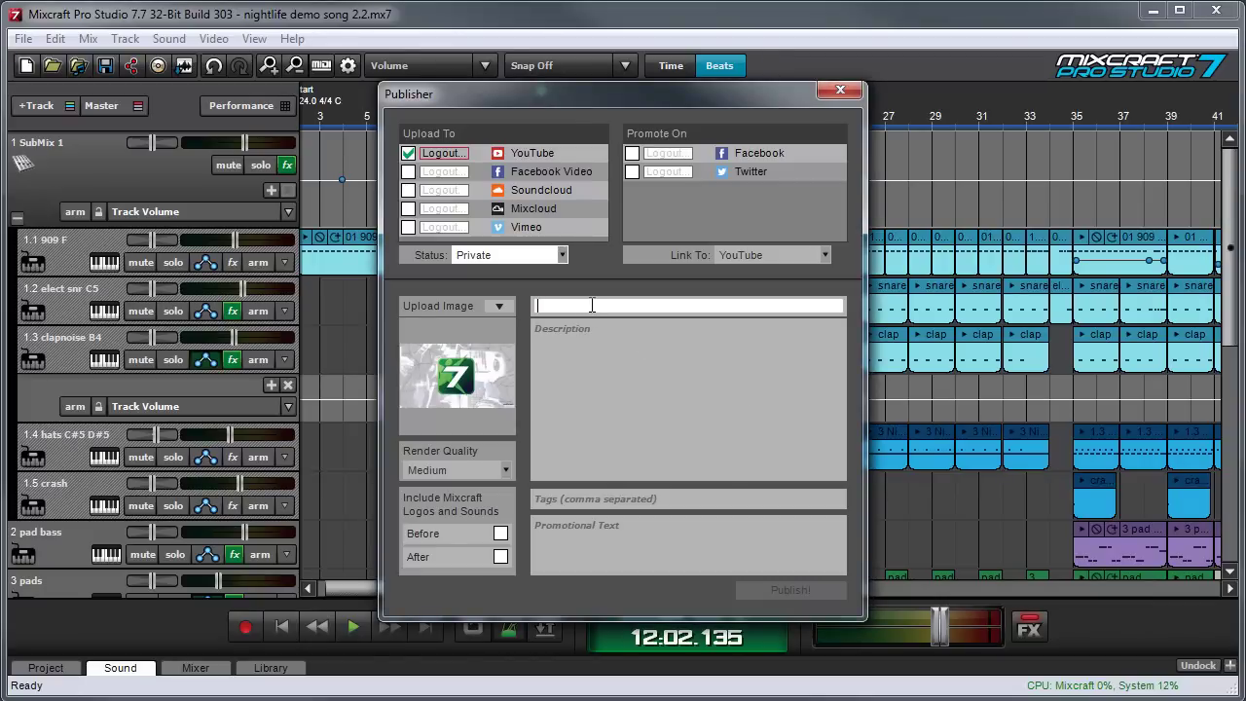
type("Nightlife")
type(" Demo Song")
left_click(568, 328)
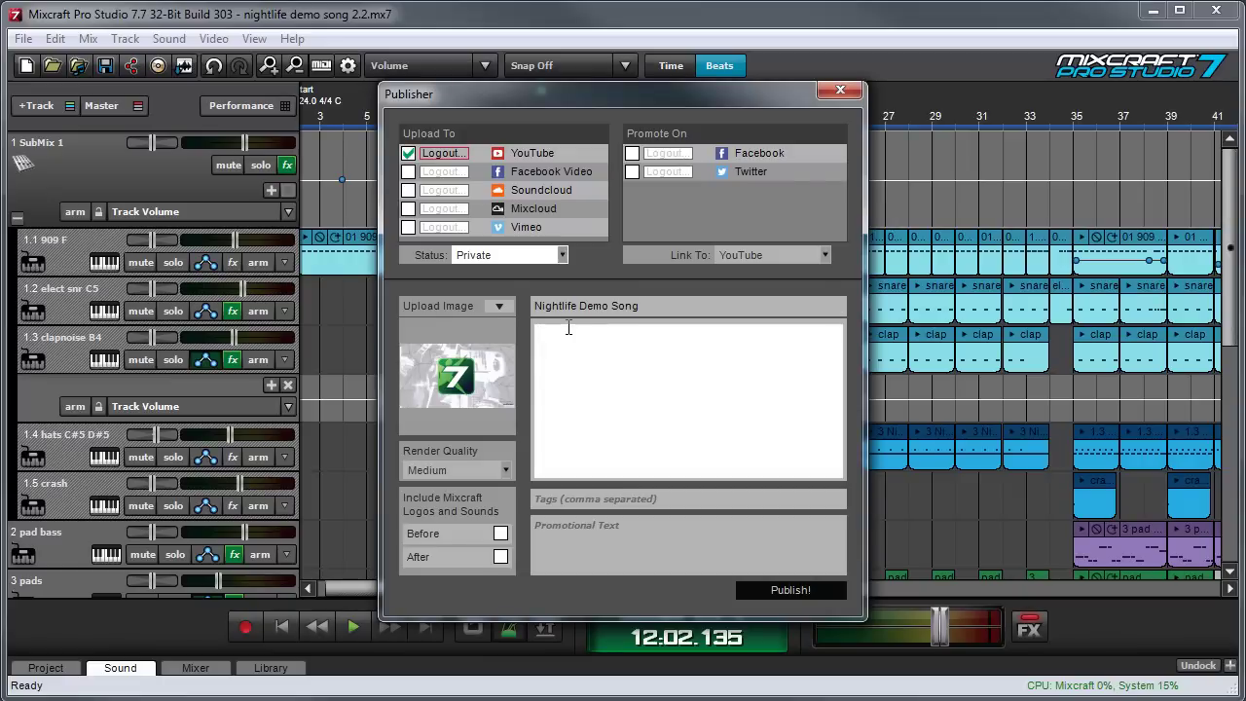
type("My rockin' jam, demoing the super-rad Nightlife virtual instrument.")
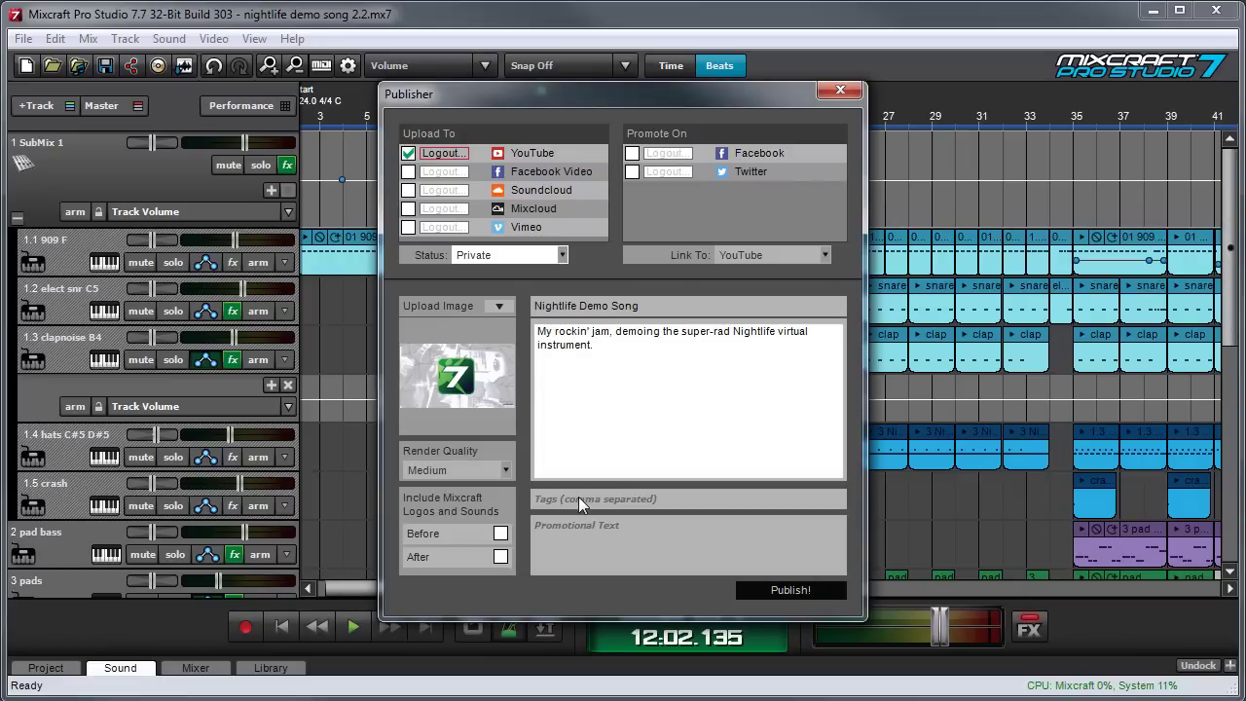
left_click(579, 496)
type("virtual synth, EDM")
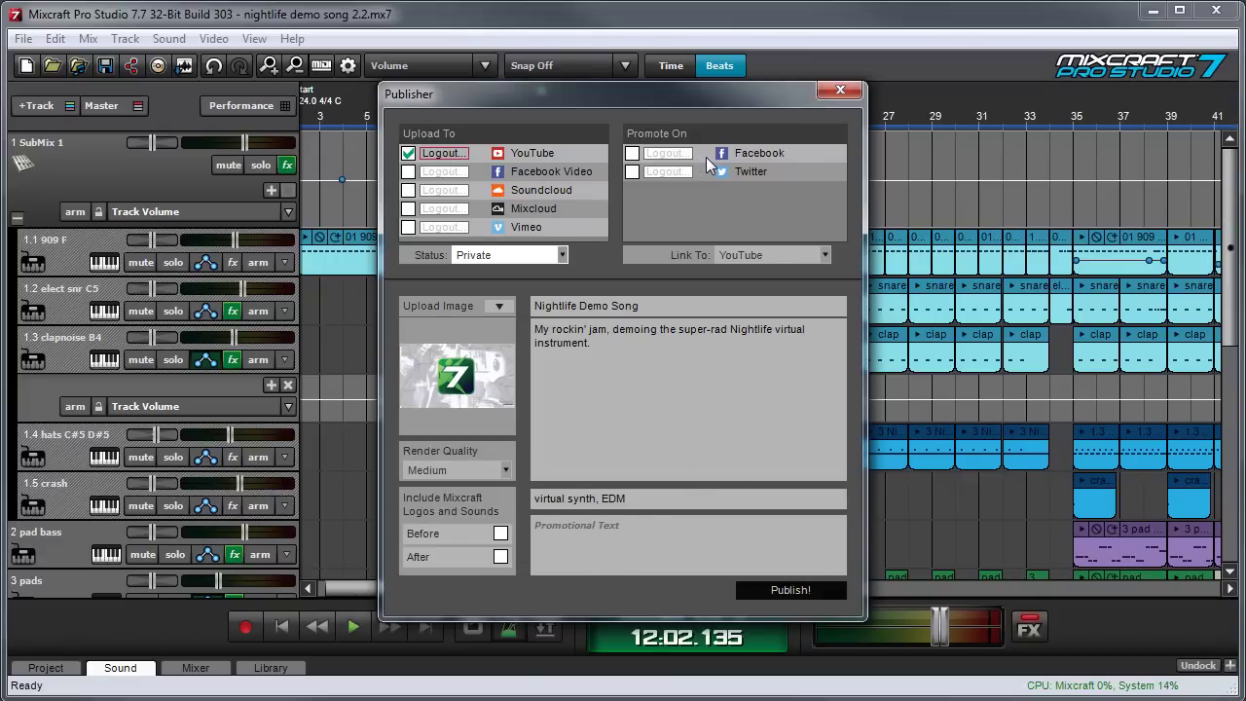
type("Hey, check out my song!")
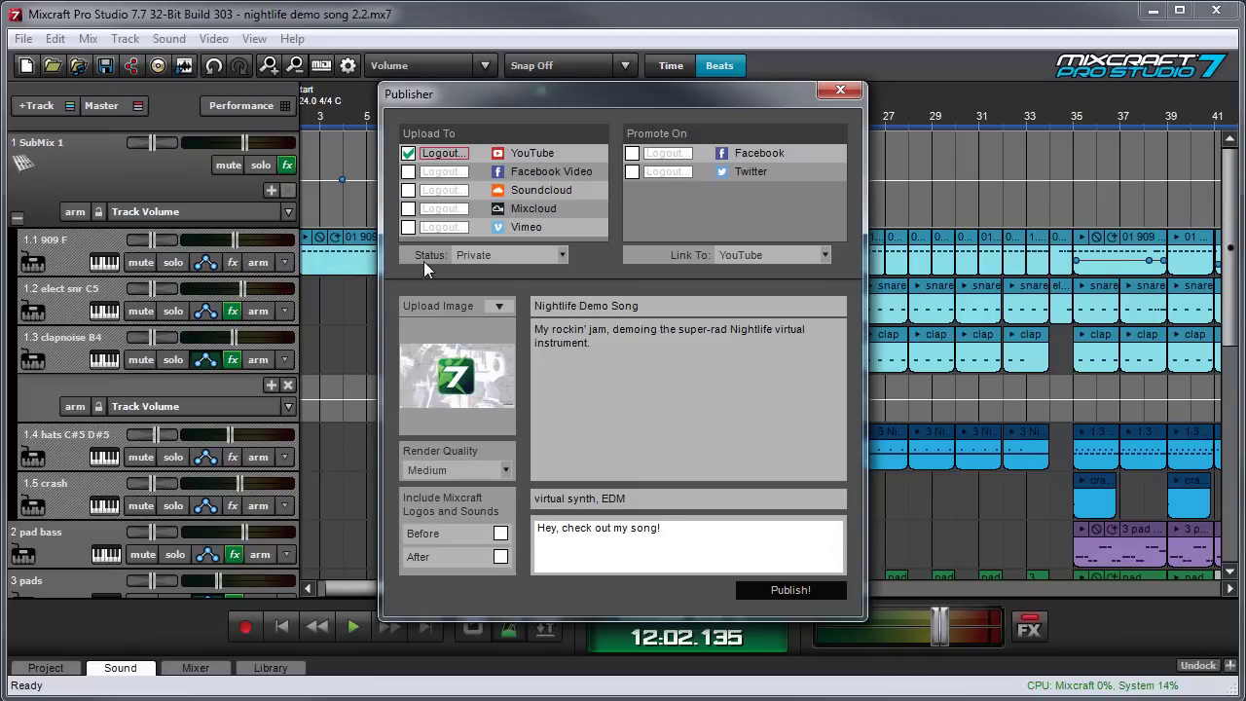
left_click(560, 255)
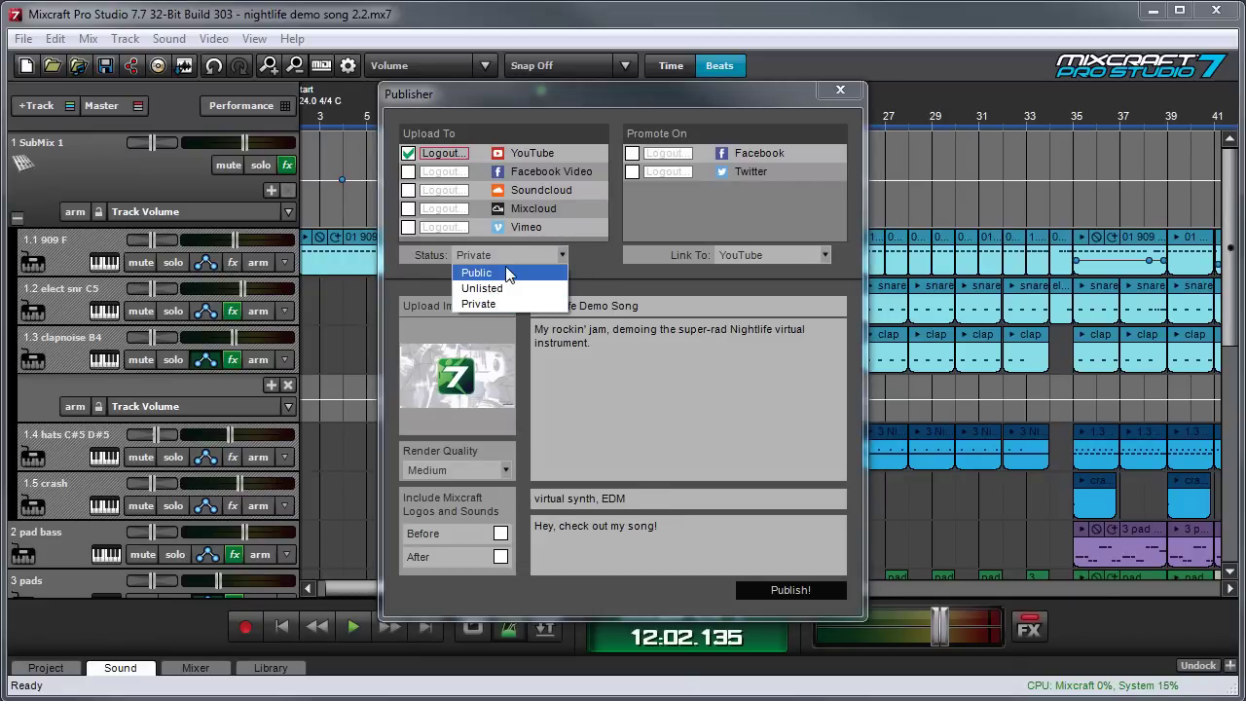
Step: Set the YouTube upload status to Public
key("Escape")
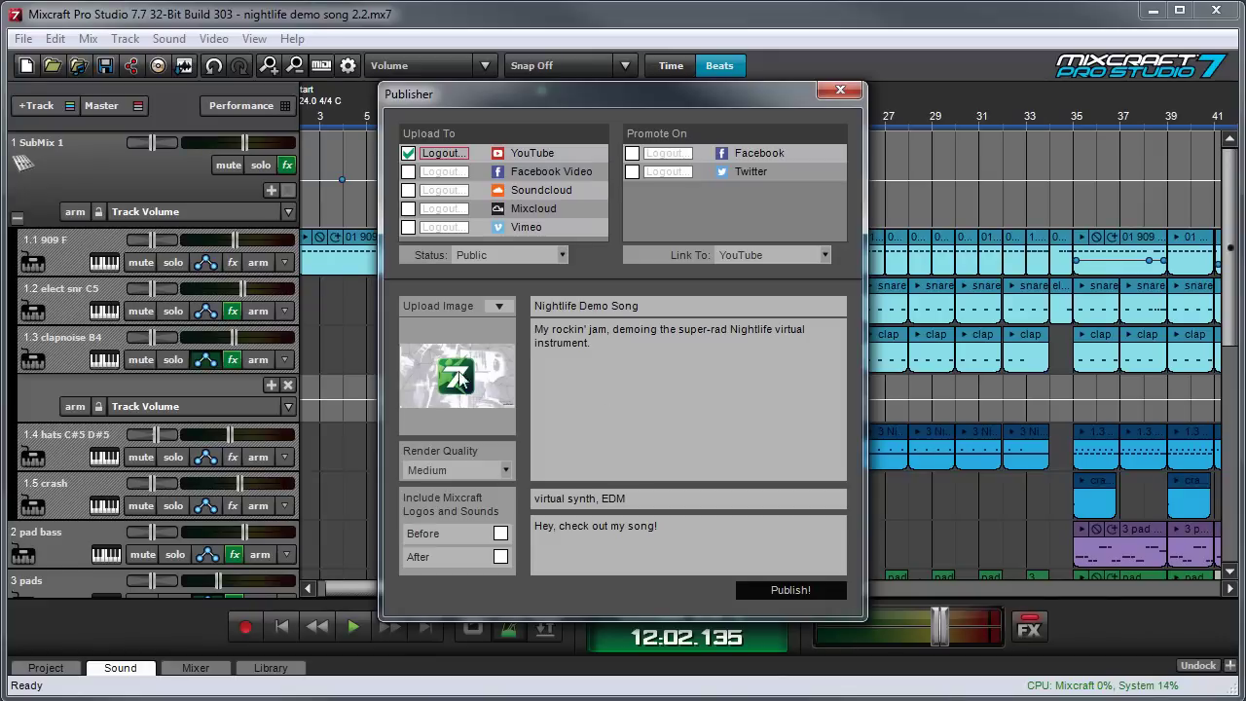
mouse_move(456, 375)
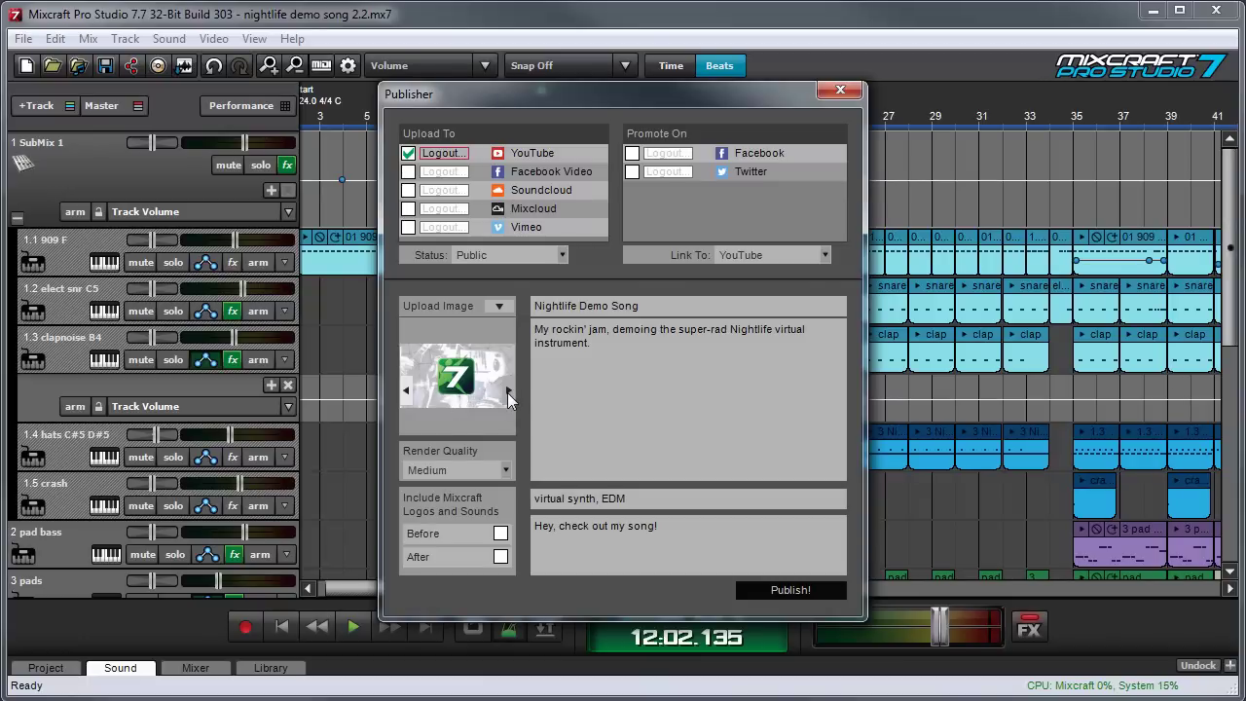
Step: Cycle through the stock upload images to the red Mixcraft picture
left_click(507, 392)
left_click(507, 393)
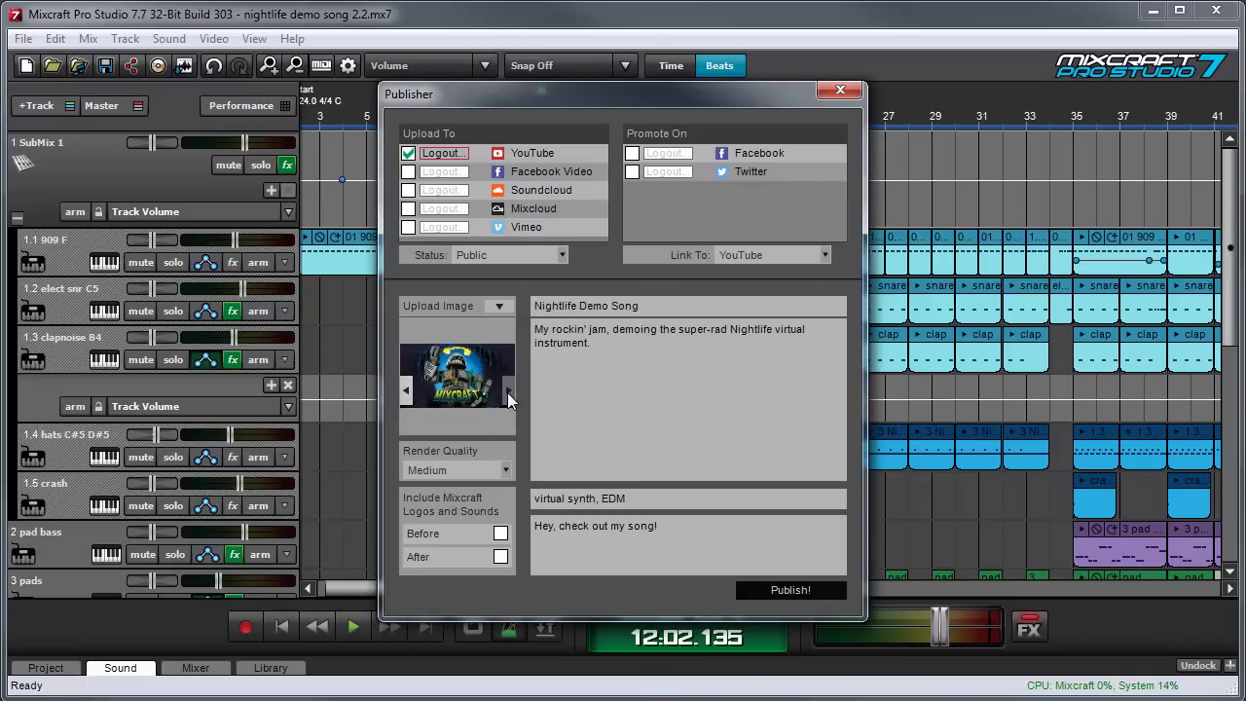
left_click(507, 392)
left_click(507, 393)
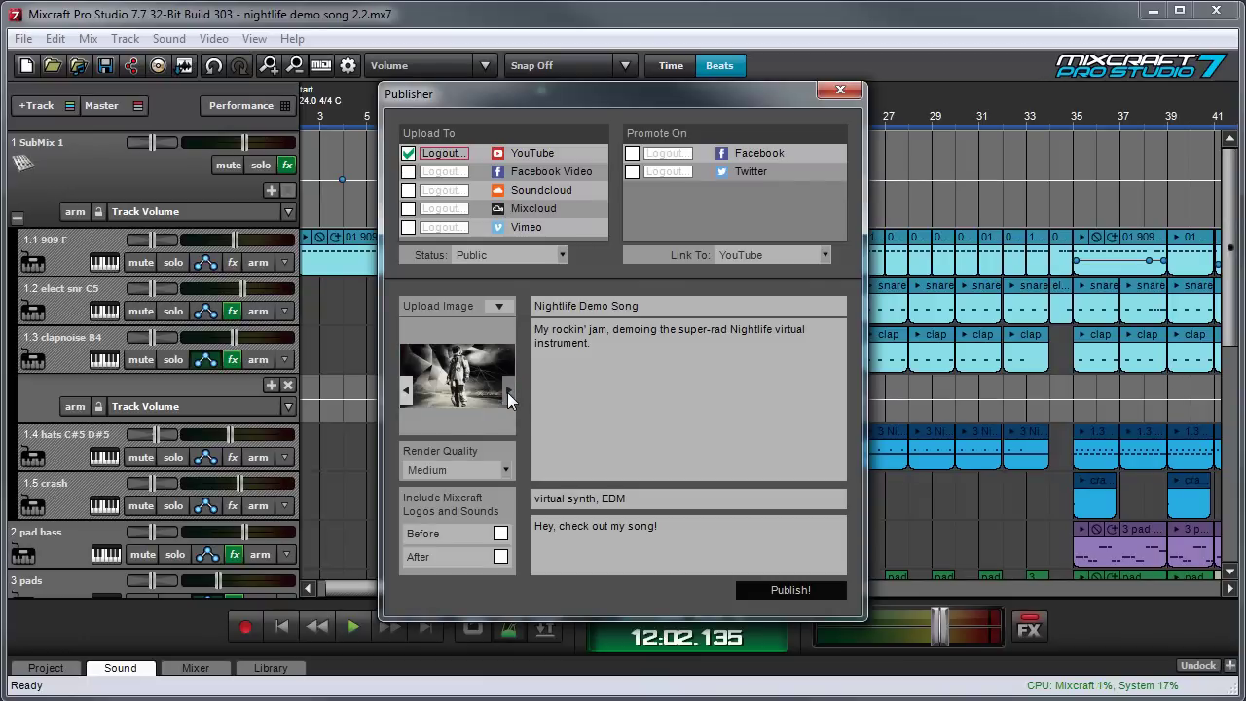
left_click(507, 392)
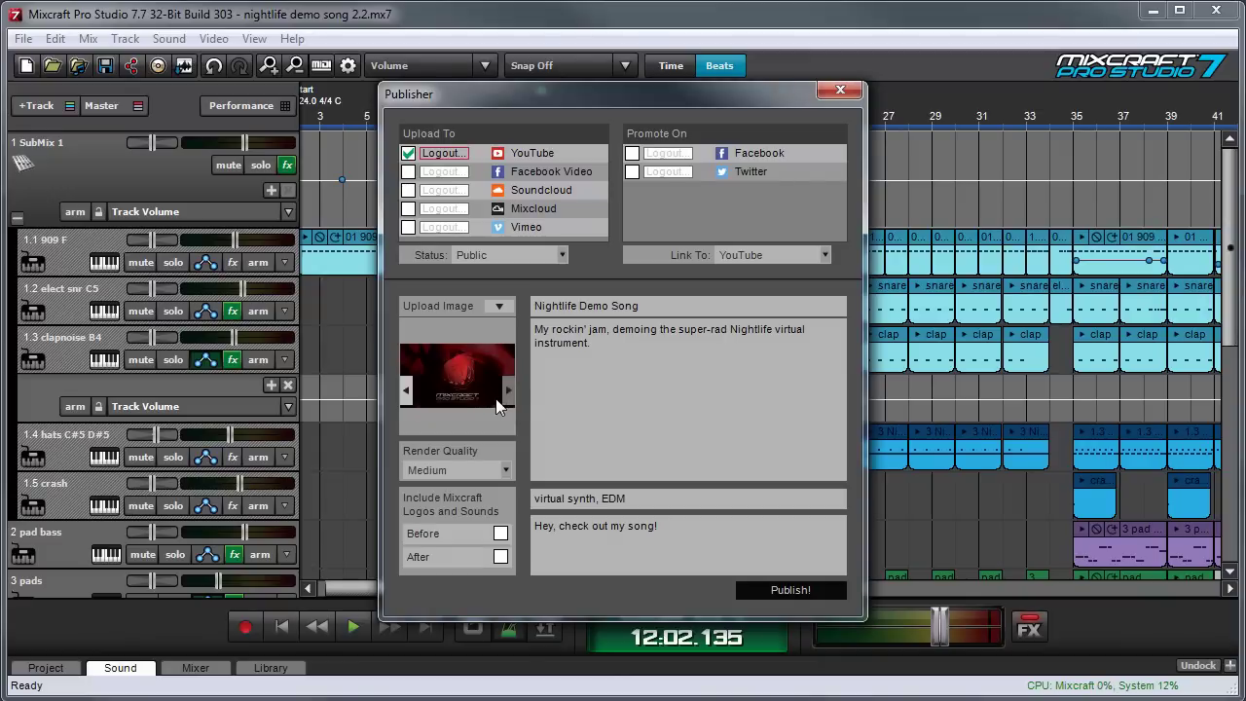
left_click(504, 307)
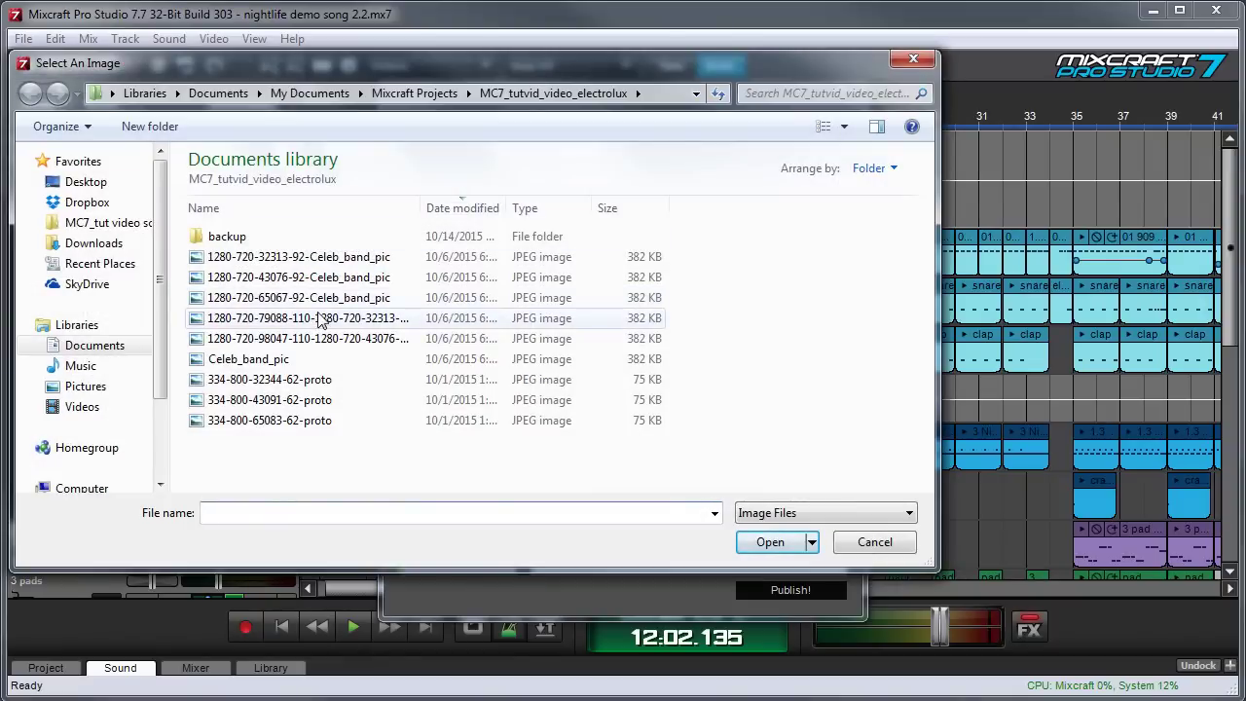
Step: Use the Celebutants band photo as the upload image
left_click(322, 260)
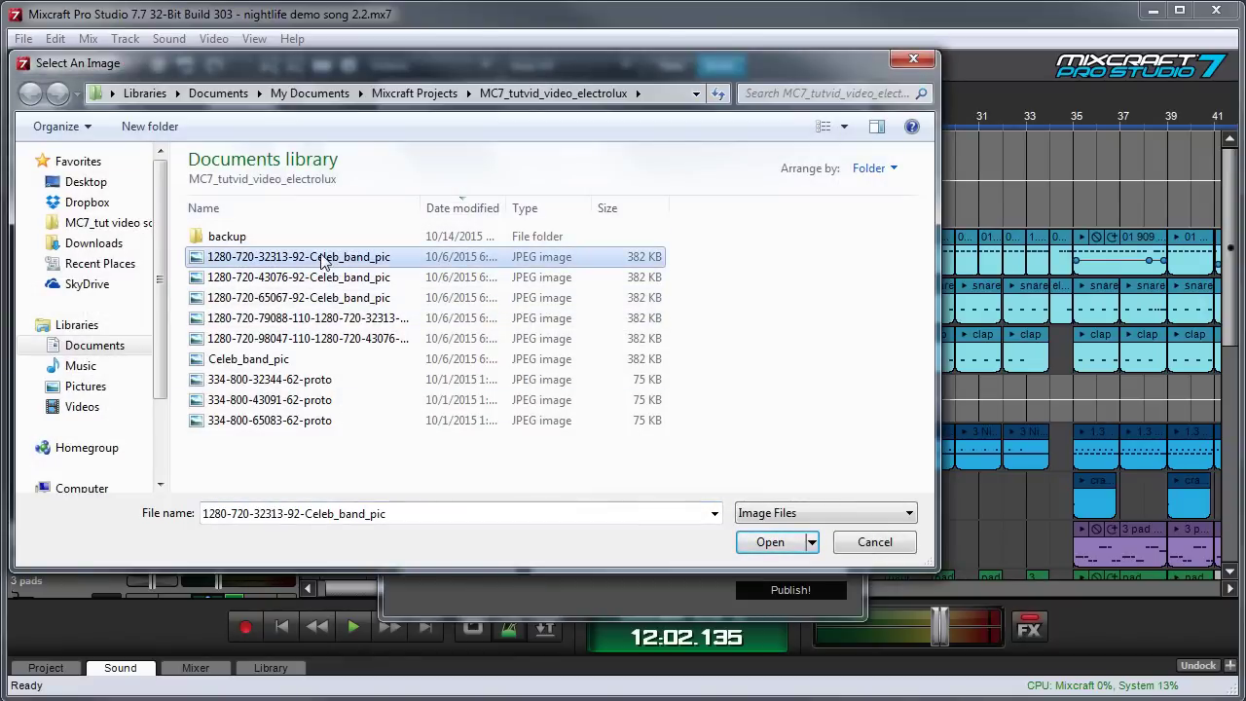
left_click(769, 542)
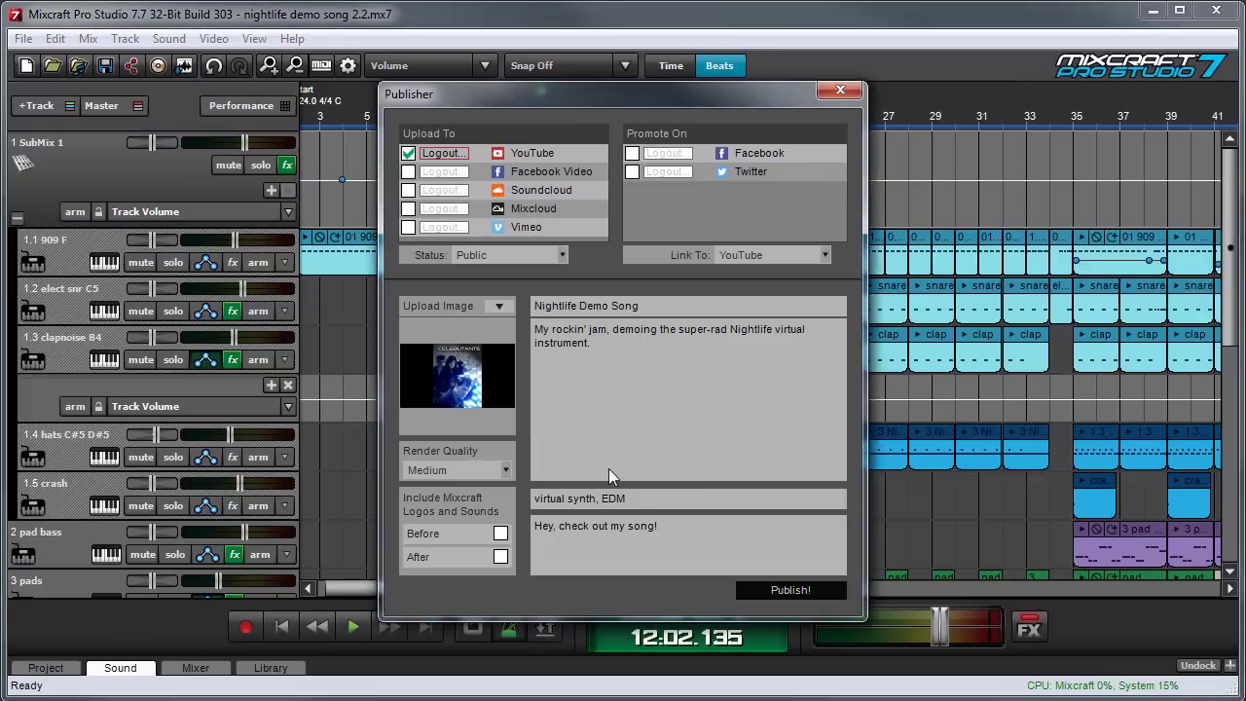
Step: Set render quality to High and add the Mixcraft logo and sound after the video
left_click(465, 471)
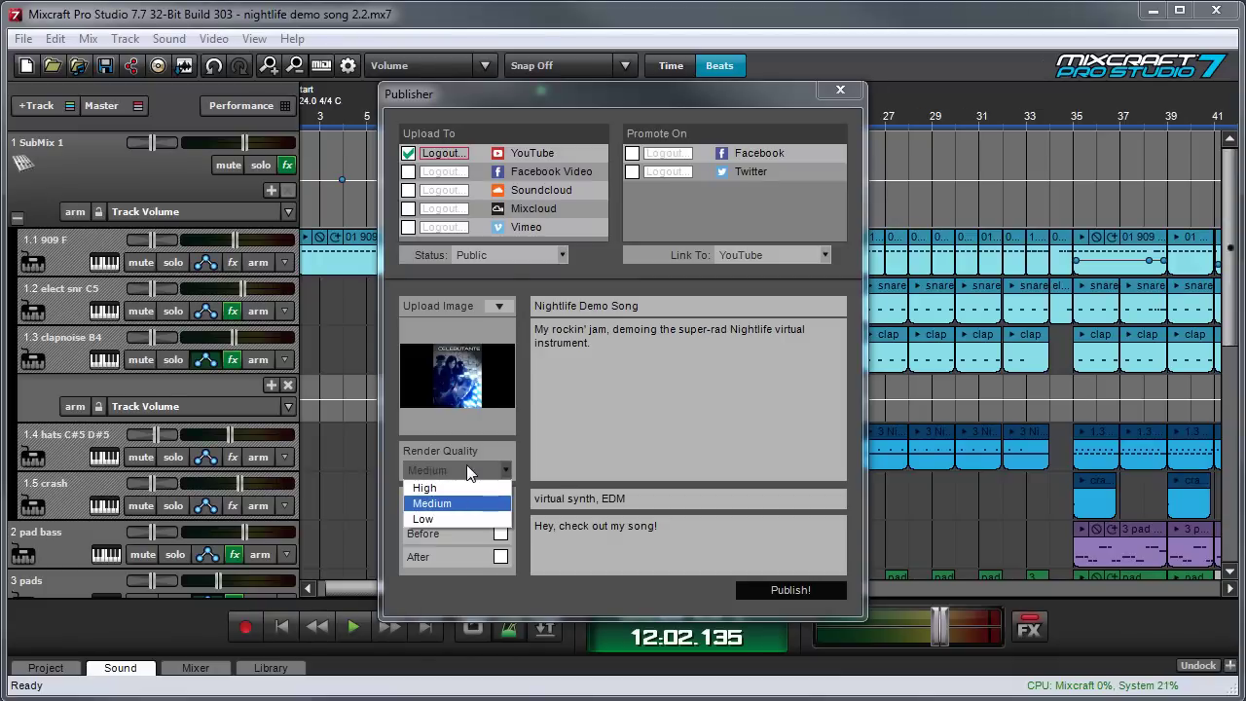
left_click(467, 486)
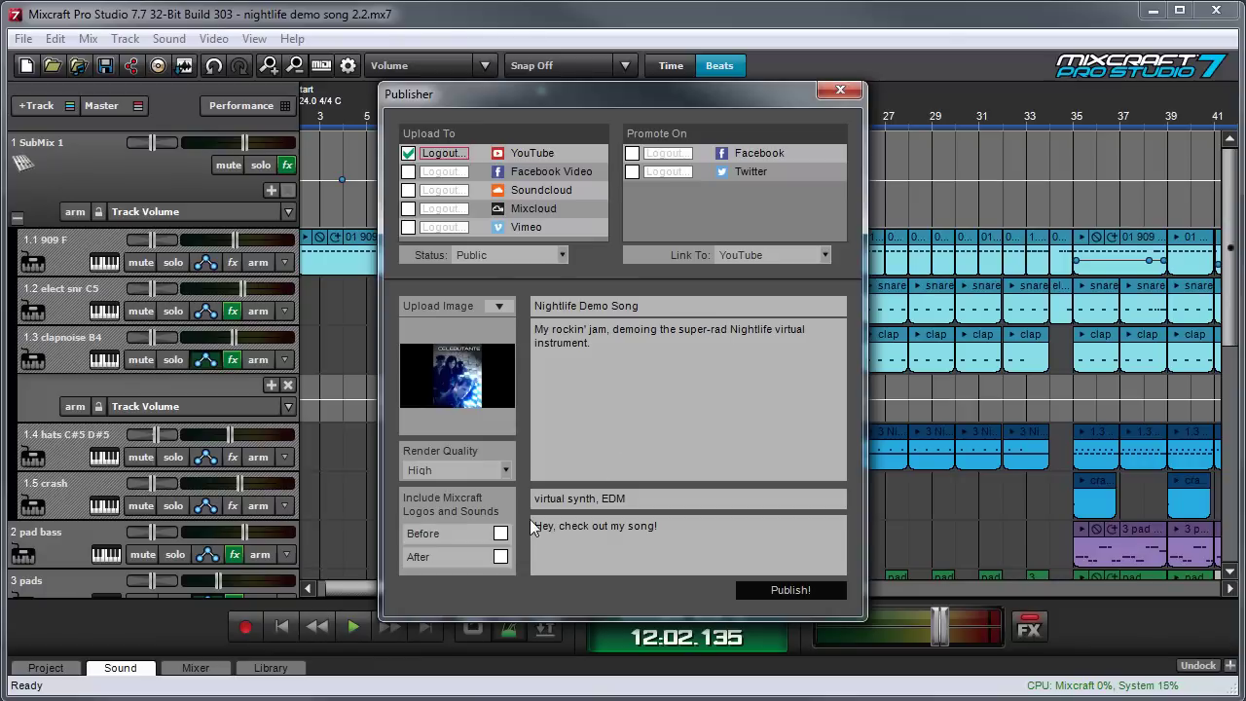
left_click(501, 556)
Step: Add the Mixcraft logo and sound before the video too, keeping YouTube as the promotion link
left_click(500, 533)
left_click(827, 253)
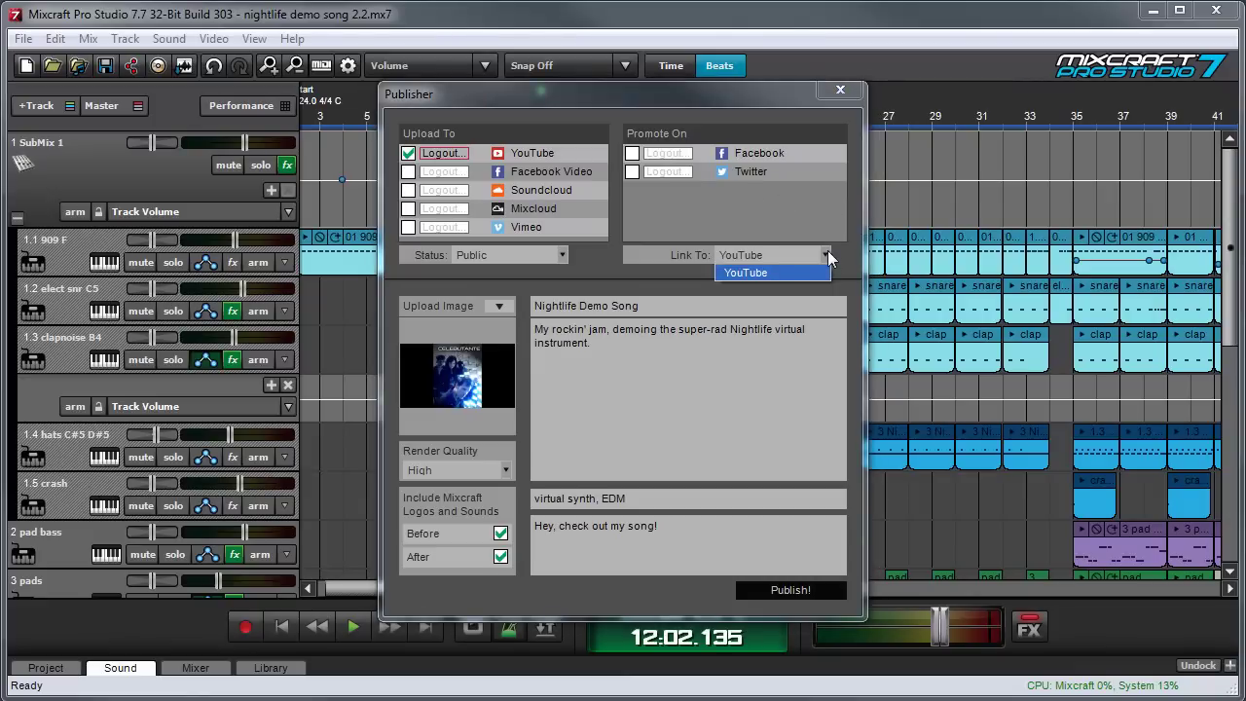
left_click(759, 185)
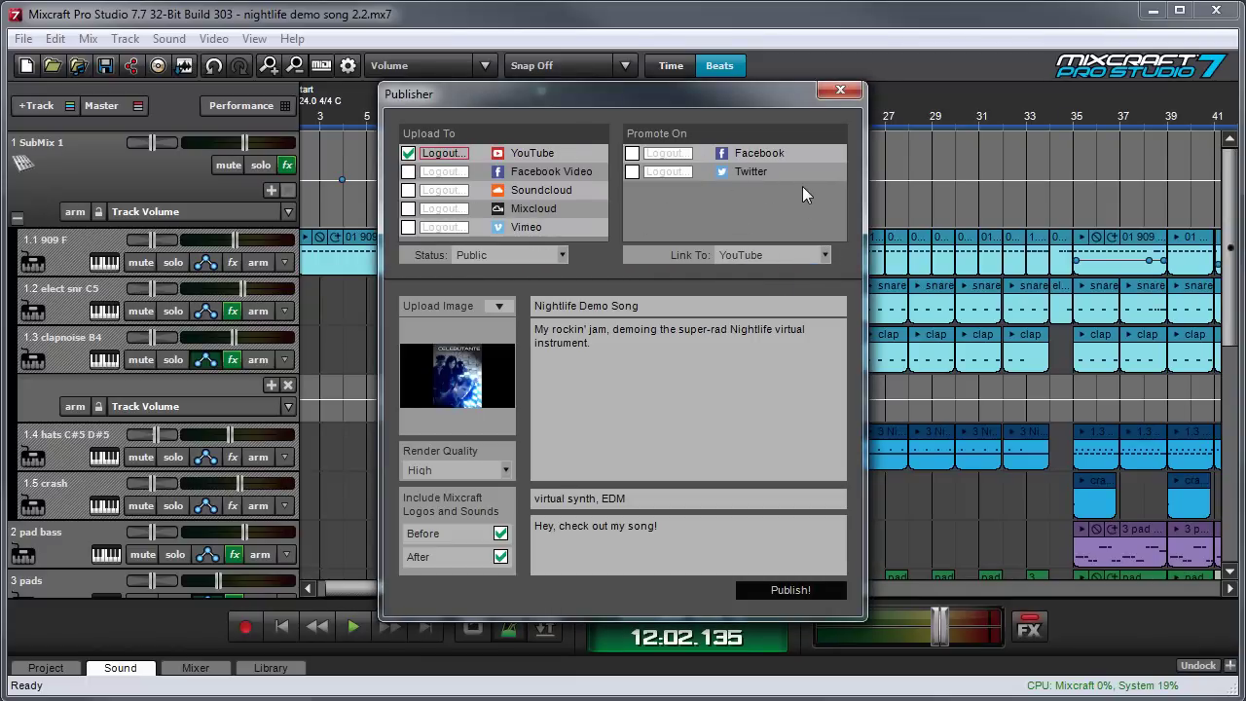
Step: Enable Facebook promotion with login, then publish the song to YouTube and Facebook
left_click(632, 154)
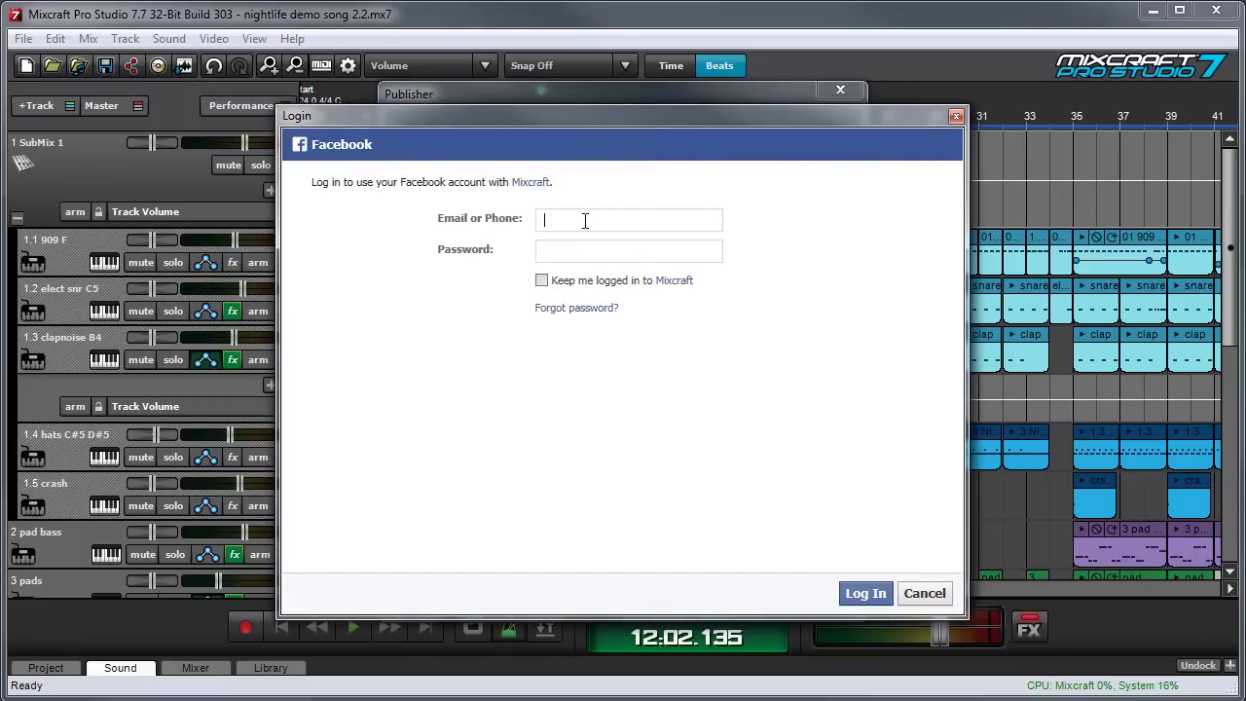
type("mix")
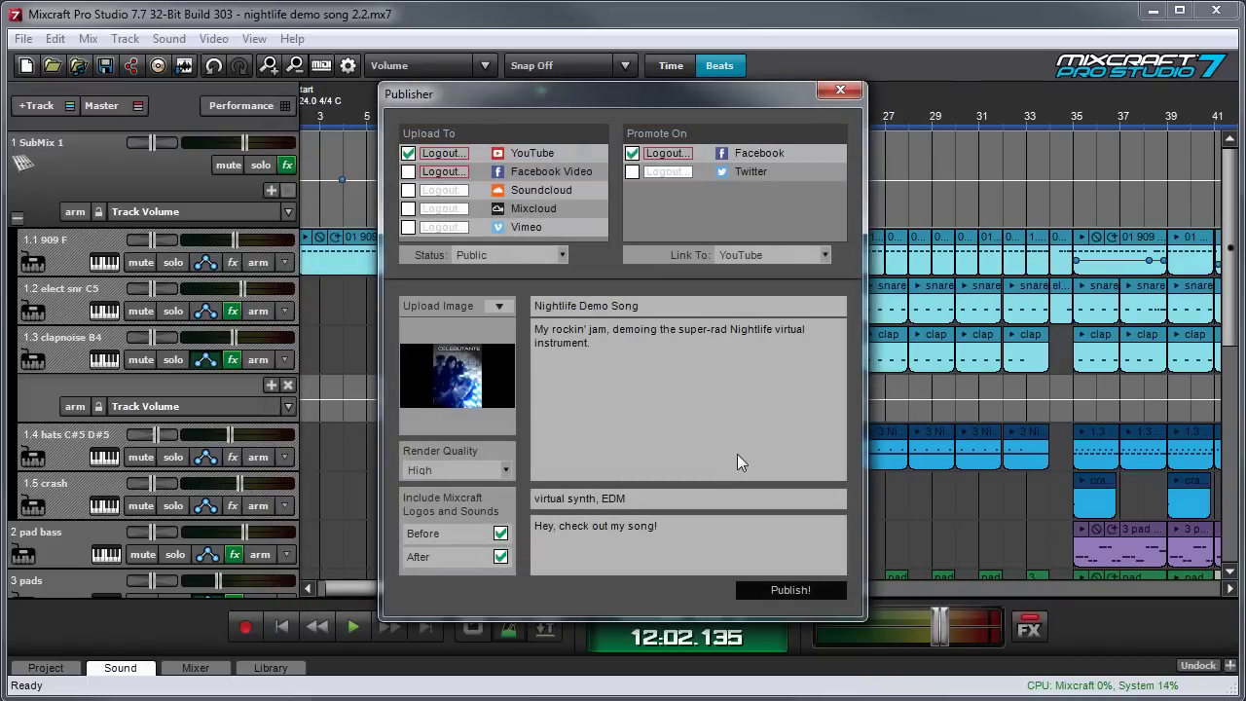
left_click(716, 549)
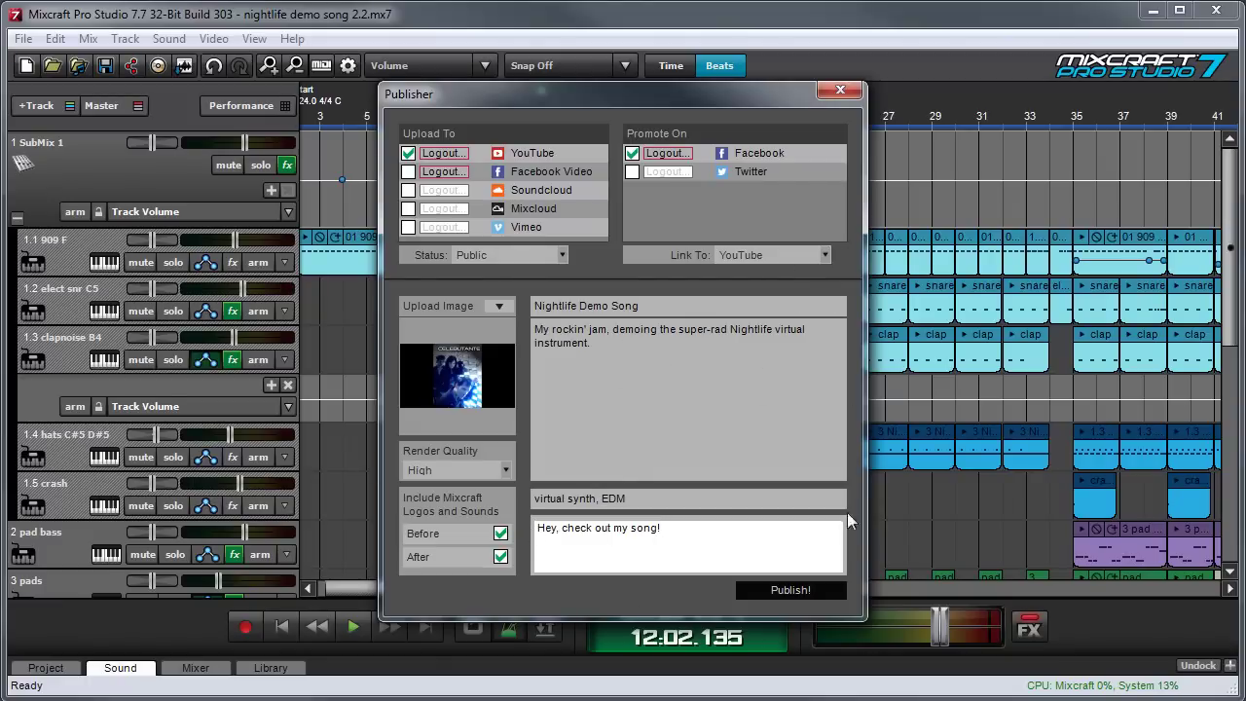
left_click(797, 590)
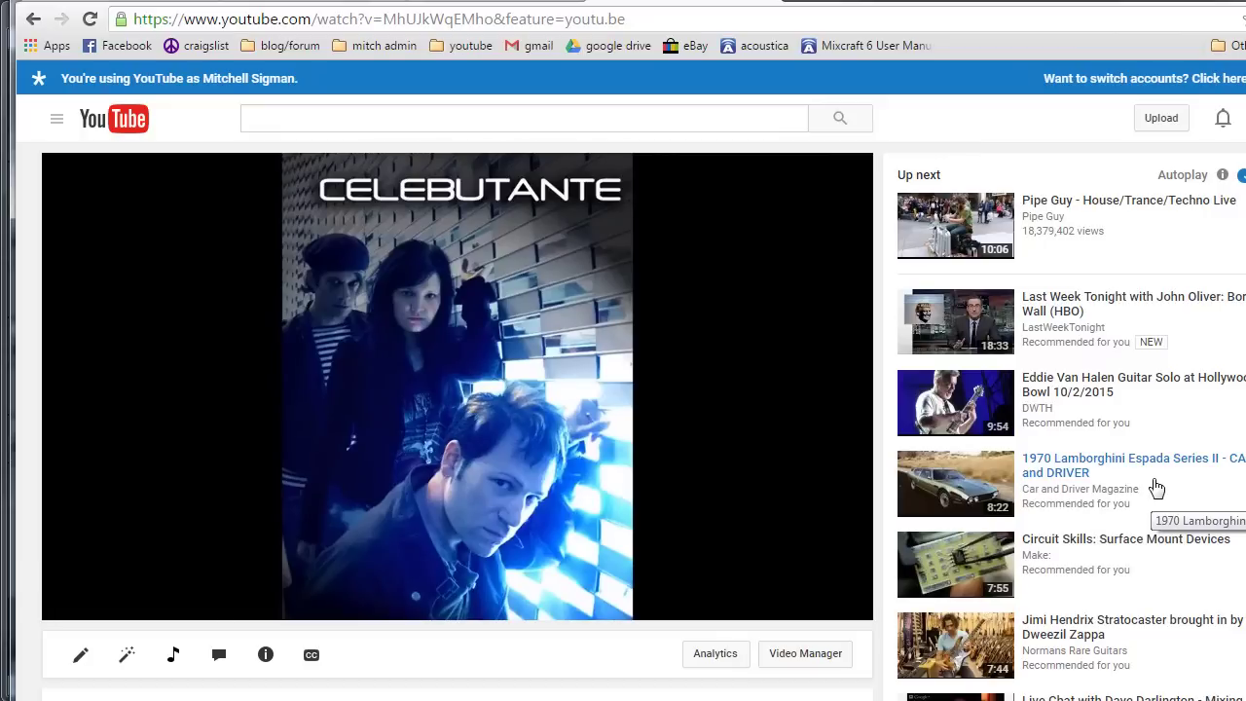
Step: Go to the Facebook profile to view the Nightlife Demo Song promotional post
left_click(908, 39)
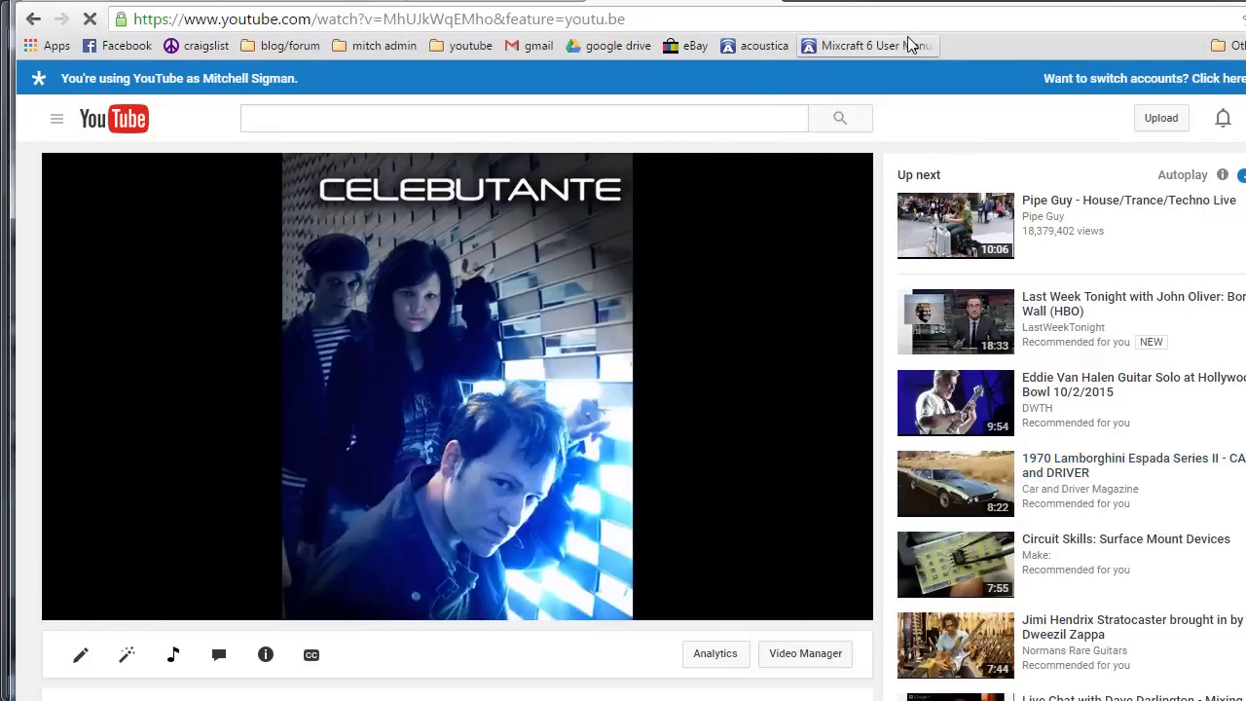
scroll(623, 418, "down", 1)
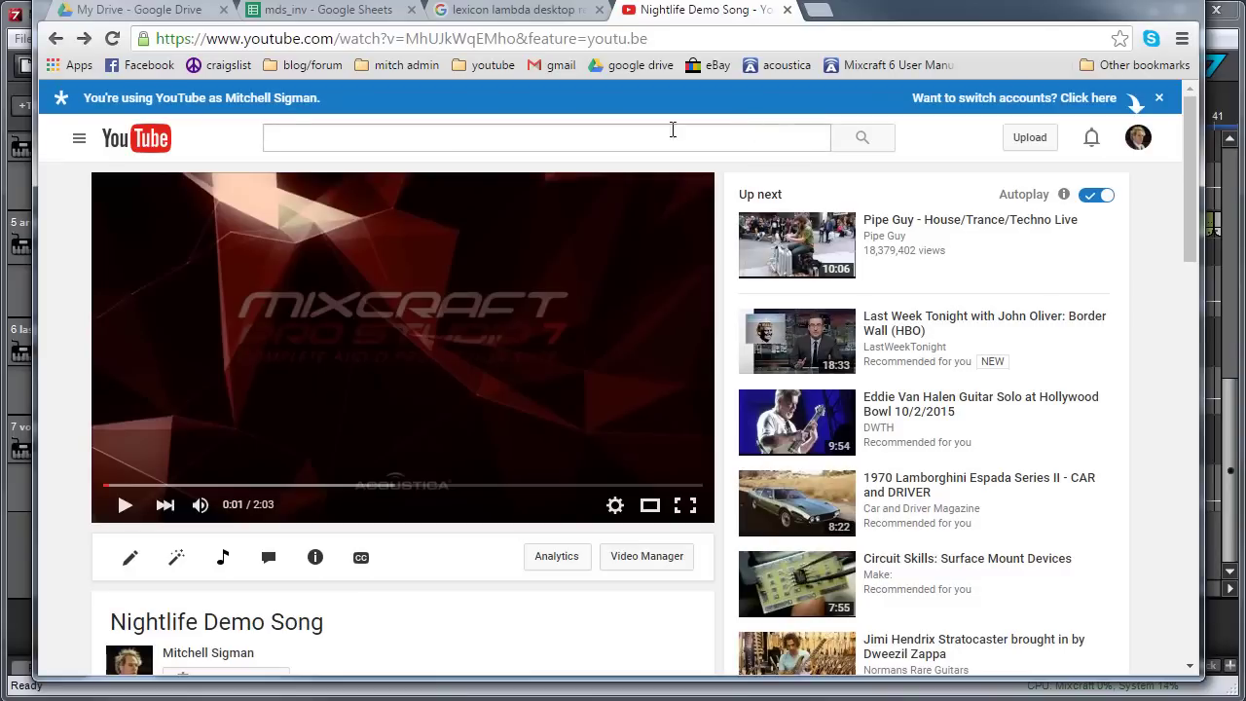
left_click(152, 67)
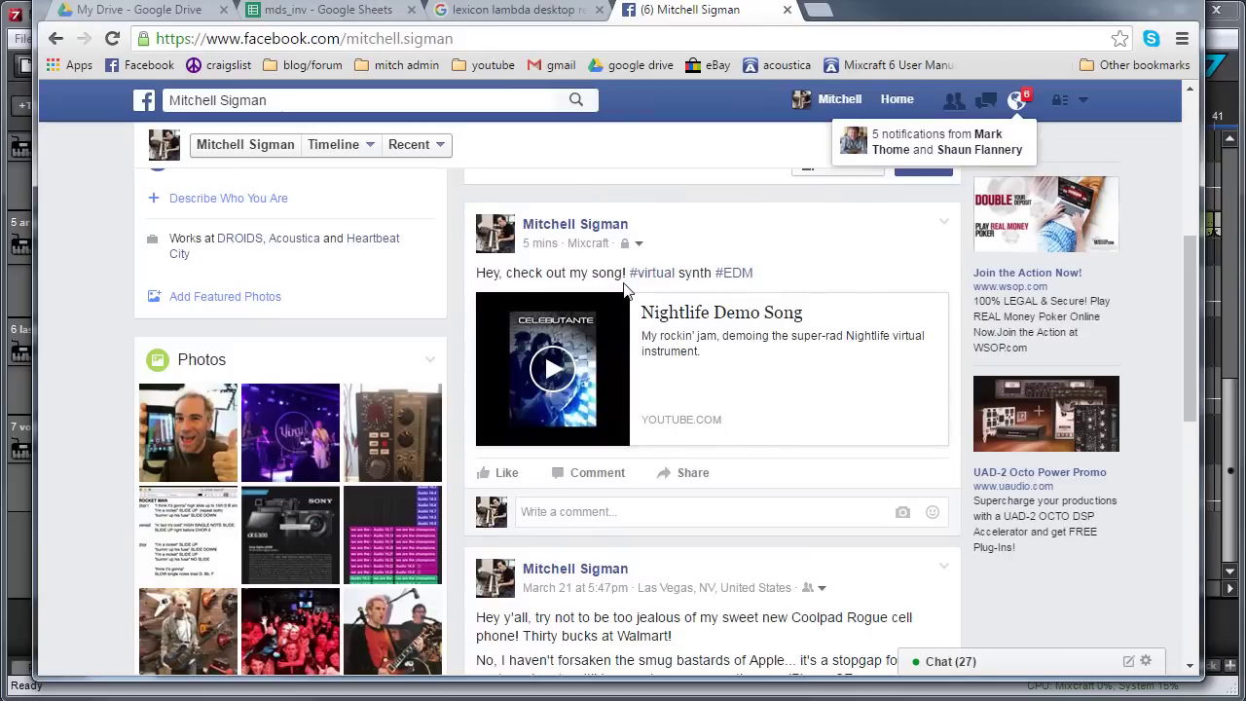
Step: Play the Nightlife Demo Song video inside the Facebook promotion post on the timeline
left_click(574, 392)
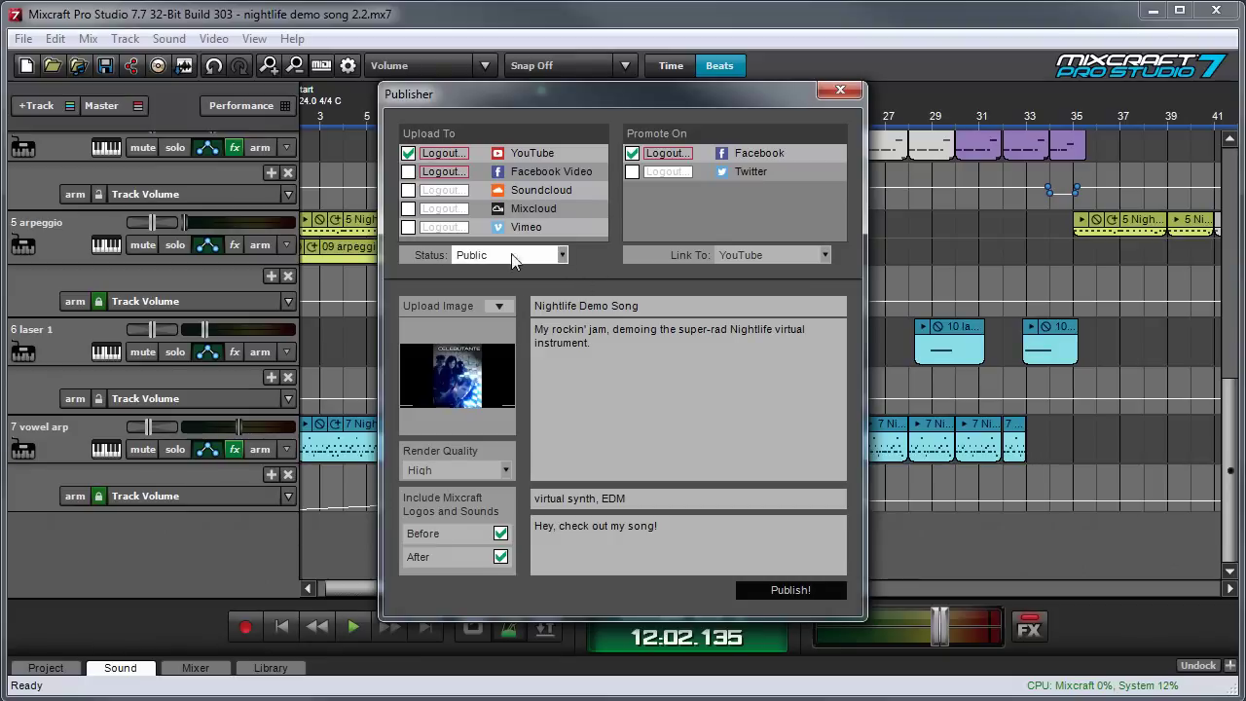
left_click(568, 253)
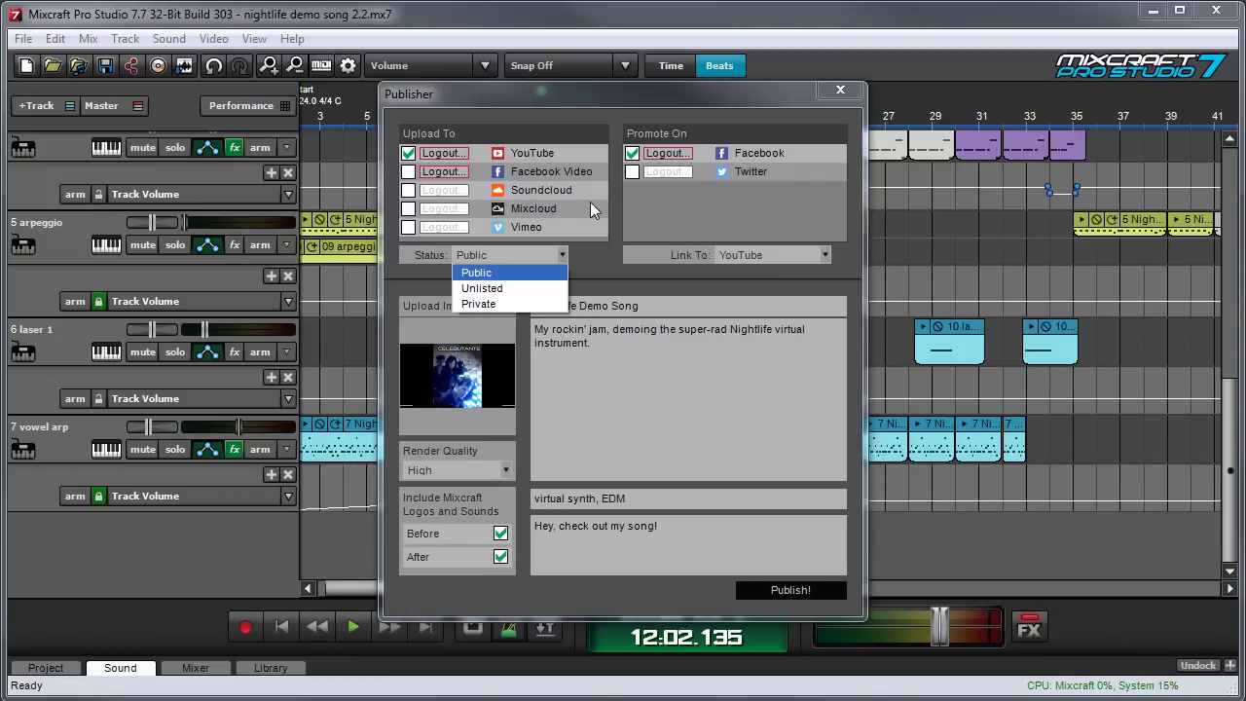
key("Down")
key("Down")
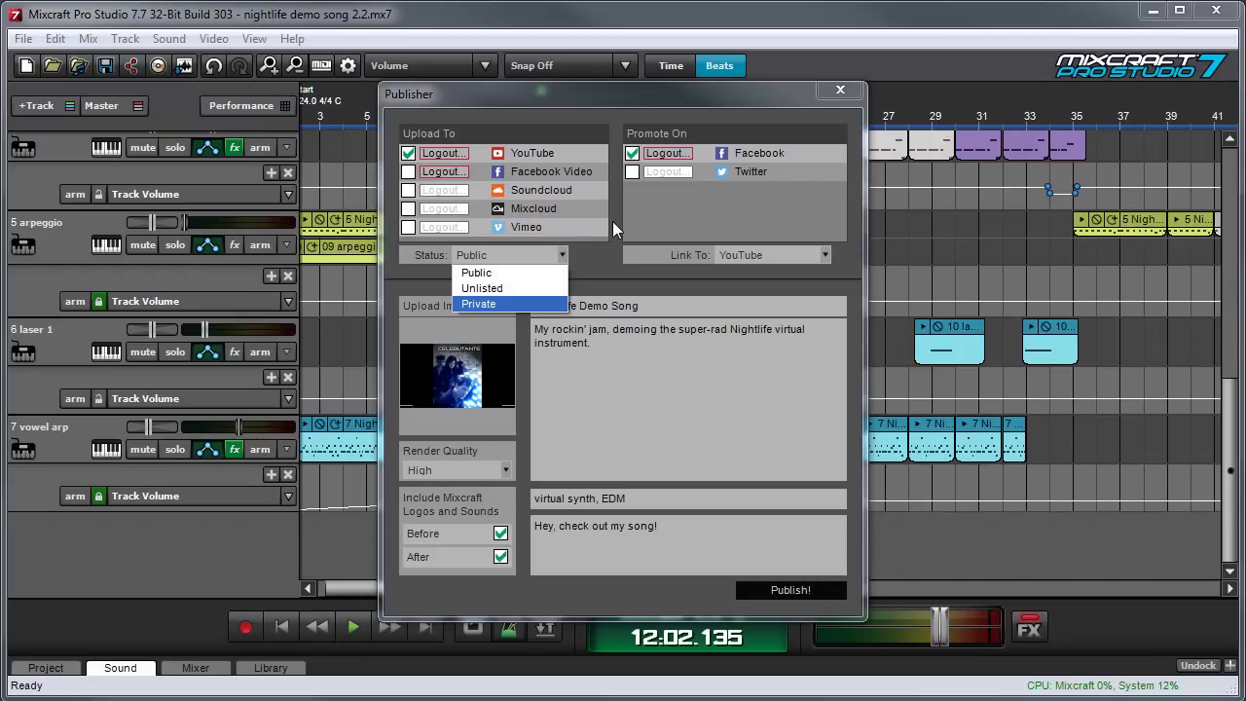
key("Escape")
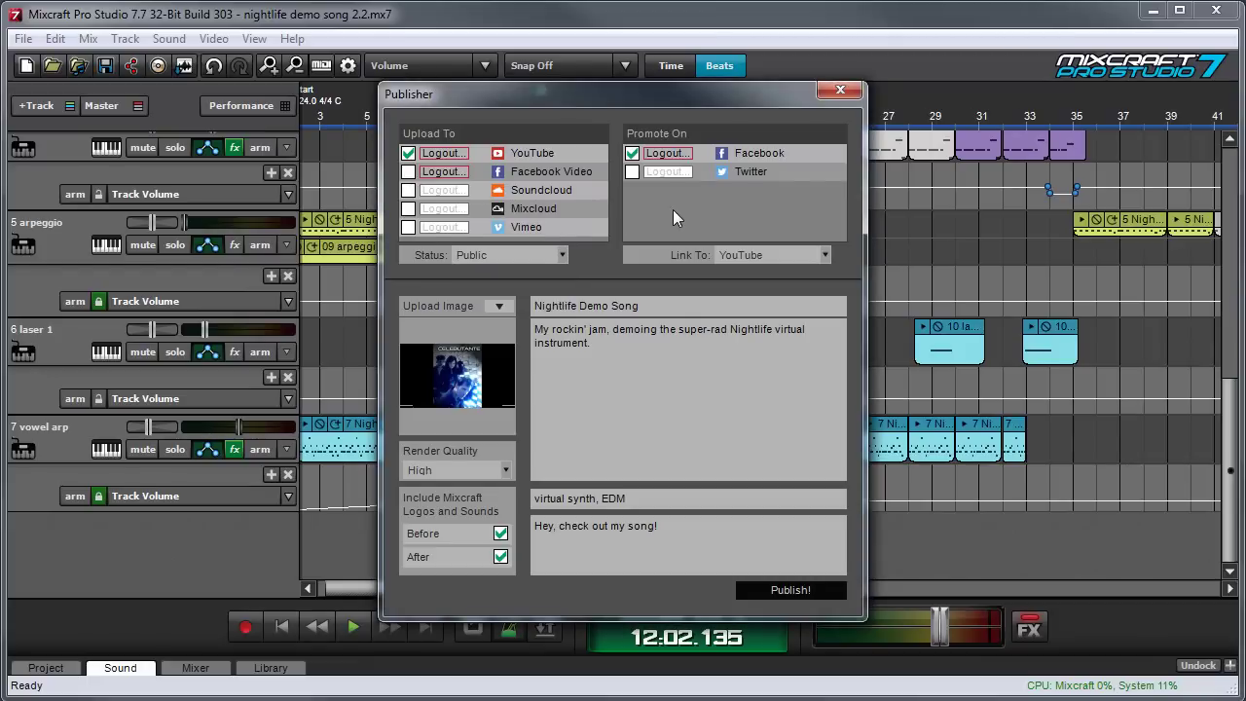
left_click(563, 254)
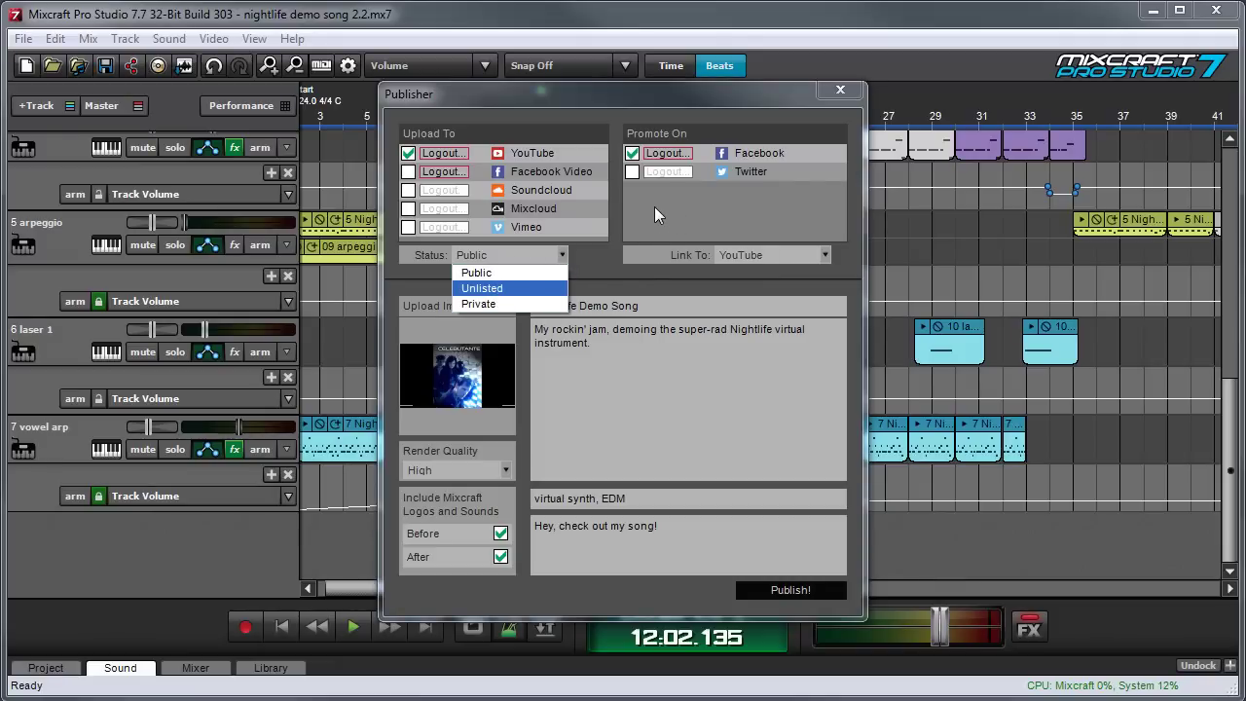
left_click(654, 206)
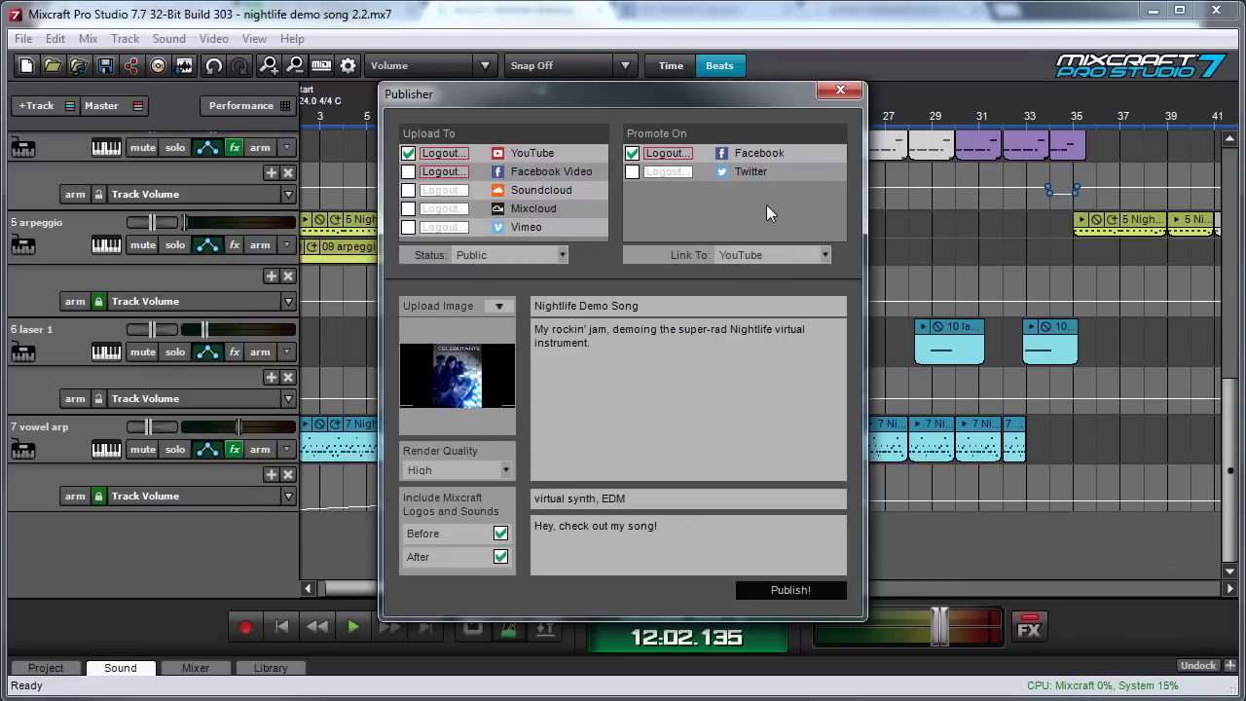